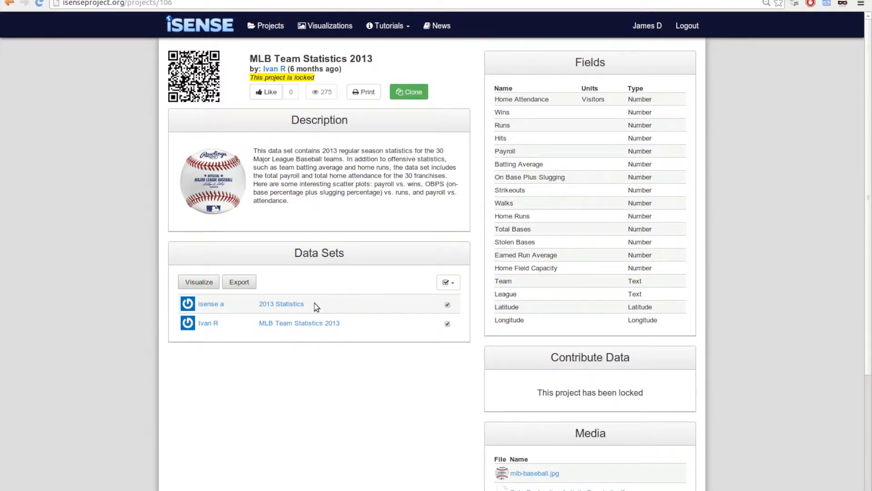
Open the 2013 Statistics data set and show its table without the Team filter, sorted by team name.
left_click(278, 304)
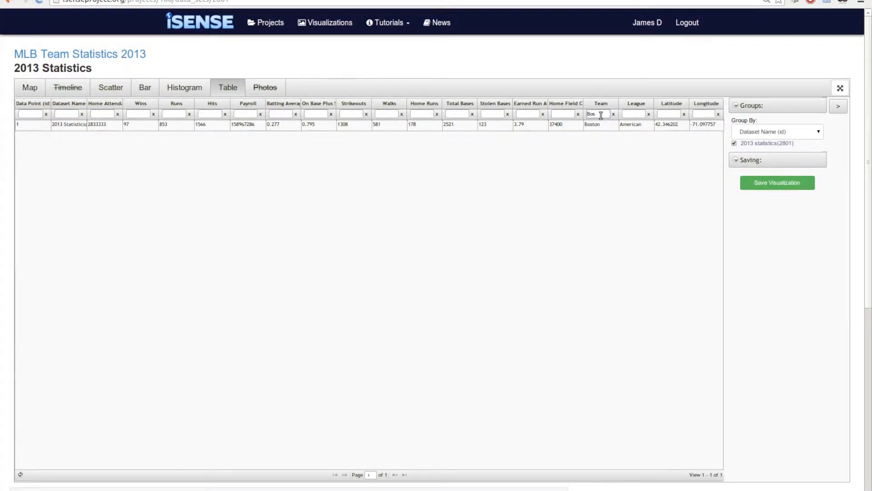
left_click(612, 114)
left_click(609, 106)
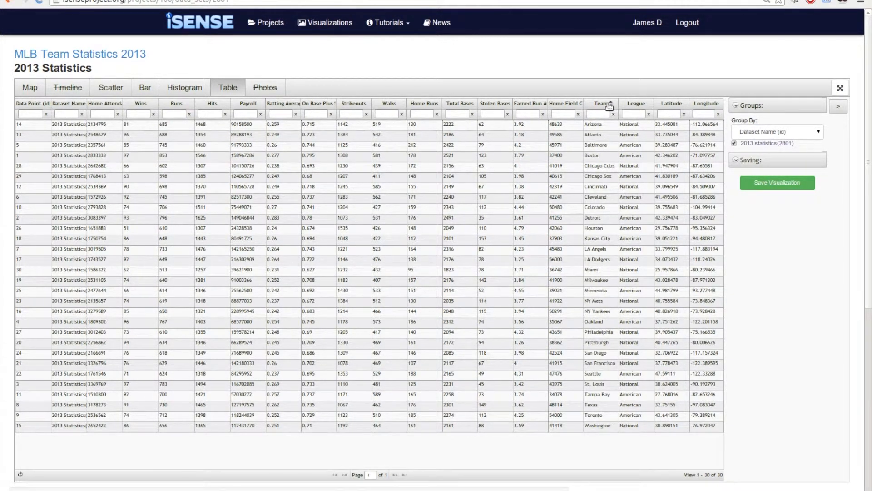
Sort the statistics table by strikeouts from highest to lowest.
left_click(354, 105)
left_click(353, 105)
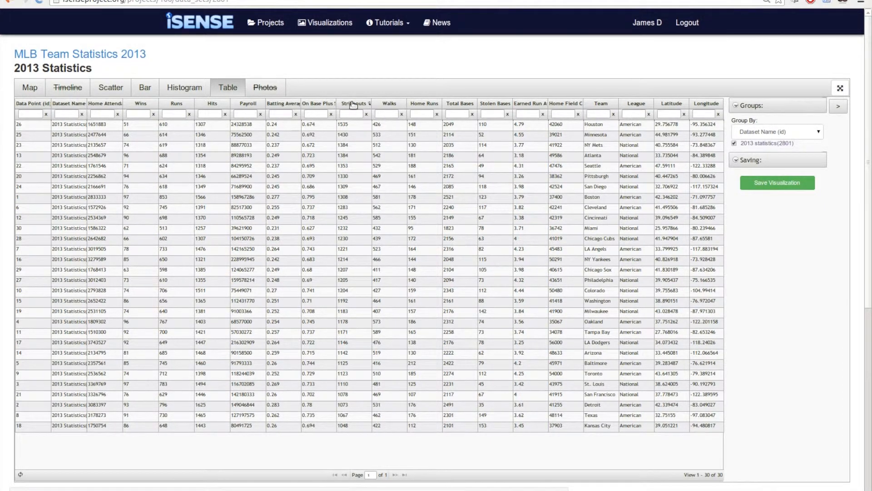
Show the data set on the map and try the Display Markers and Cluster Markers options on and off.
left_click(28, 87)
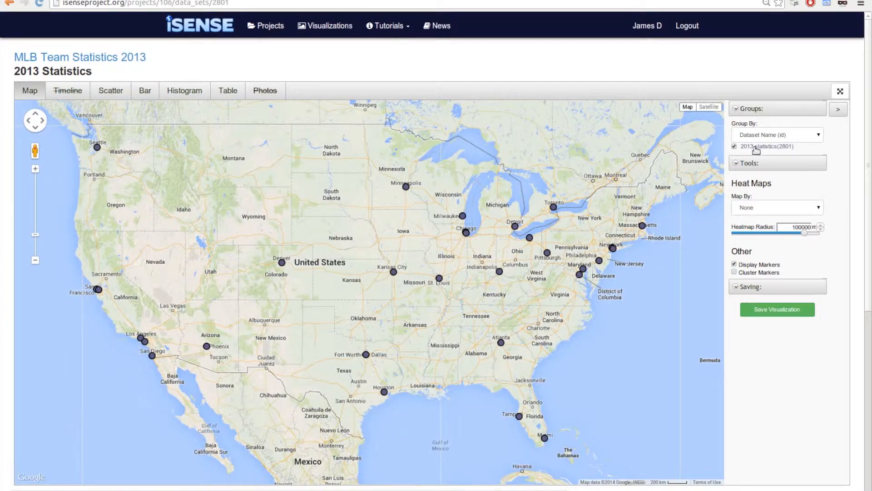
left_click(775, 209)
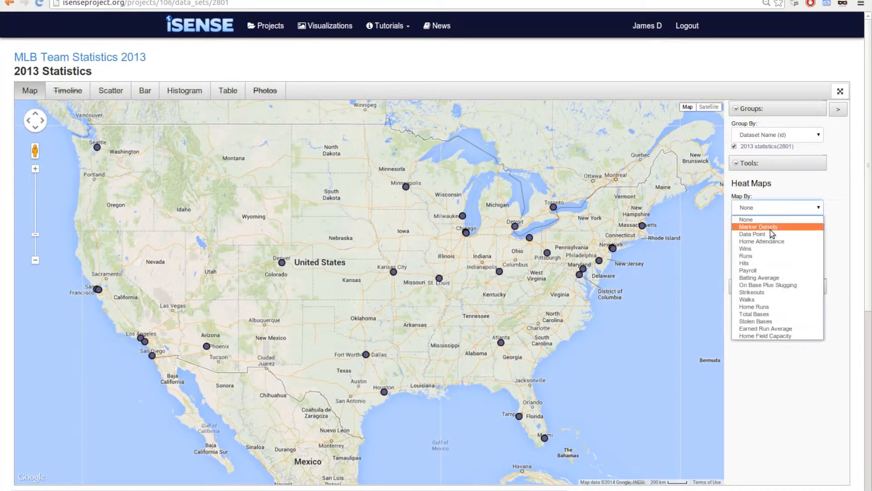
left_click(788, 187)
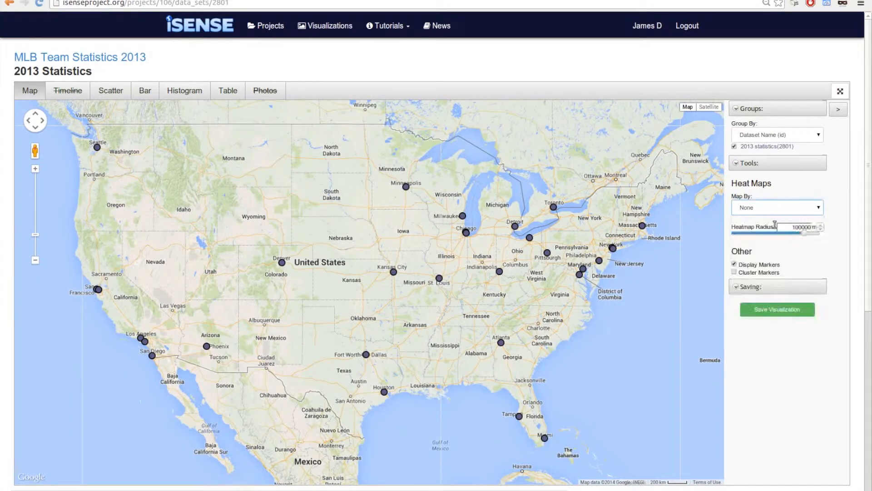
left_click(734, 265)
left_click(734, 265)
left_click(734, 272)
left_click(734, 272)
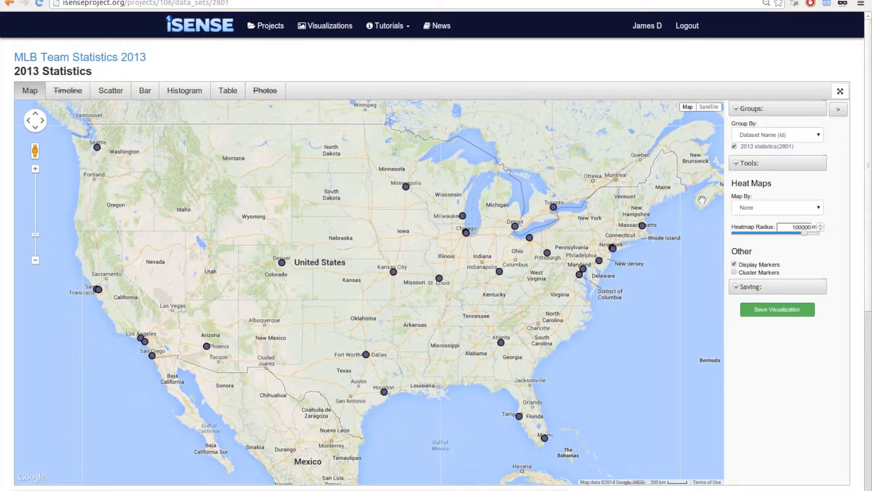
Group the map markers by Team and view the data behind the St. Louis marker.
left_click(792, 135)
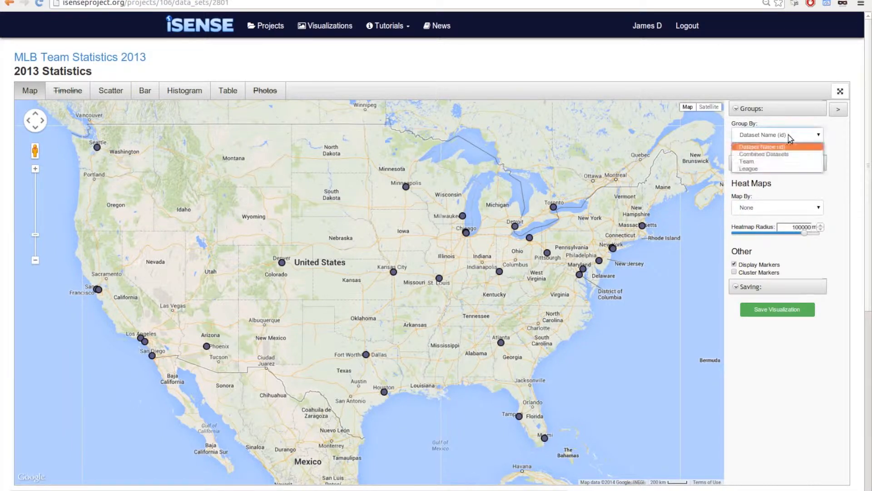
left_click(779, 161)
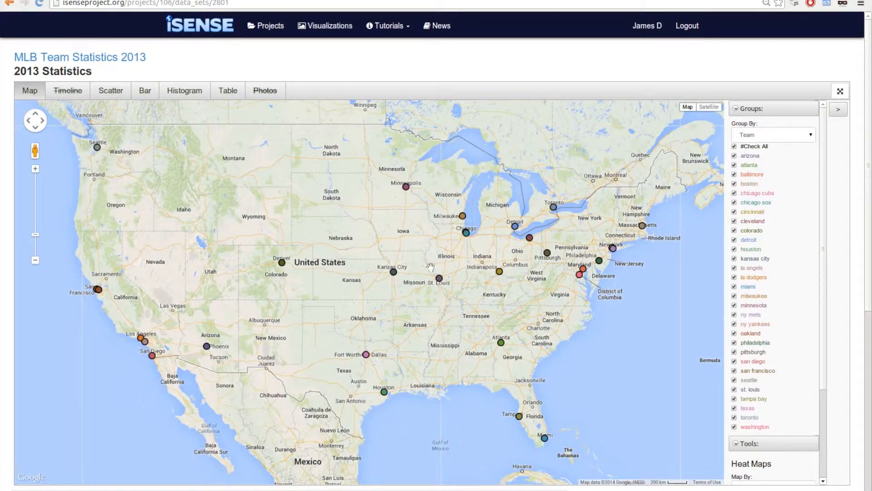
left_click(439, 279)
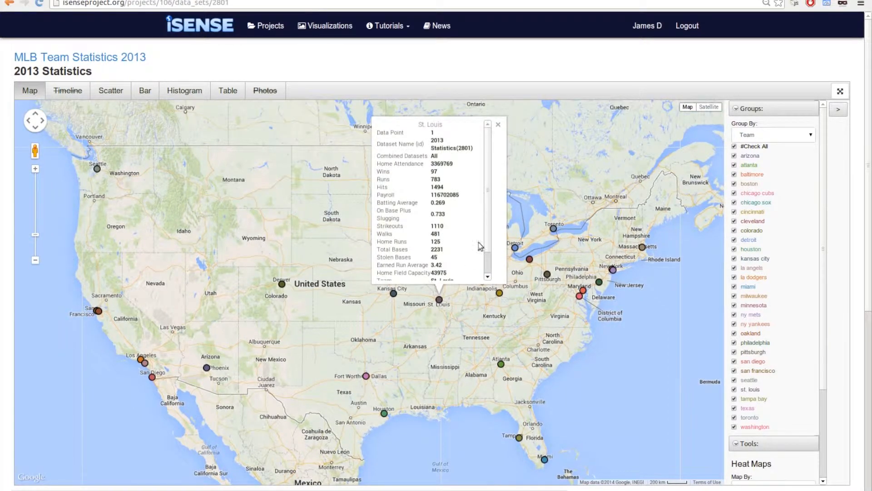
left_click(498, 125)
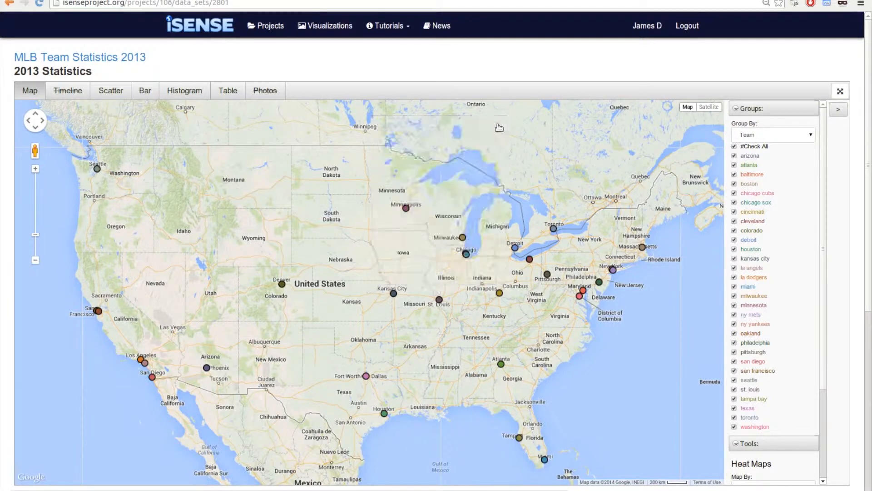
Add a heat map based on Home Attendance and hide the team markers.
left_click(772, 112)
left_click(766, 171)
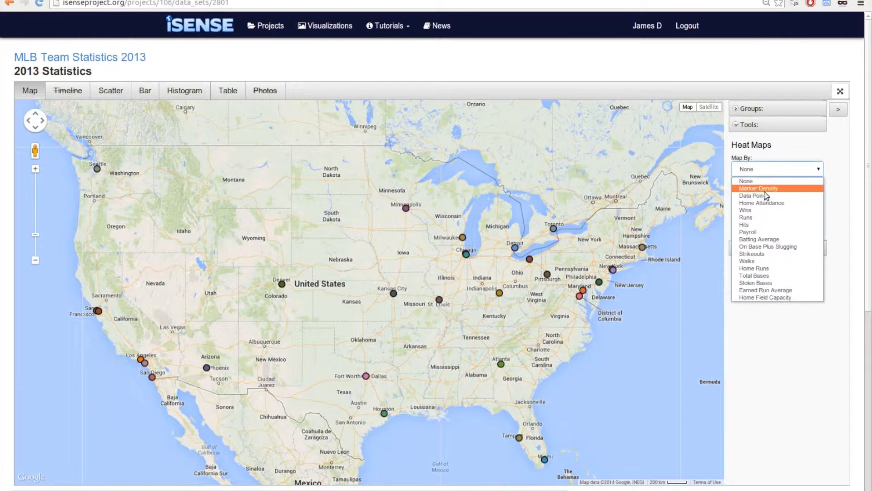
left_click(764, 203)
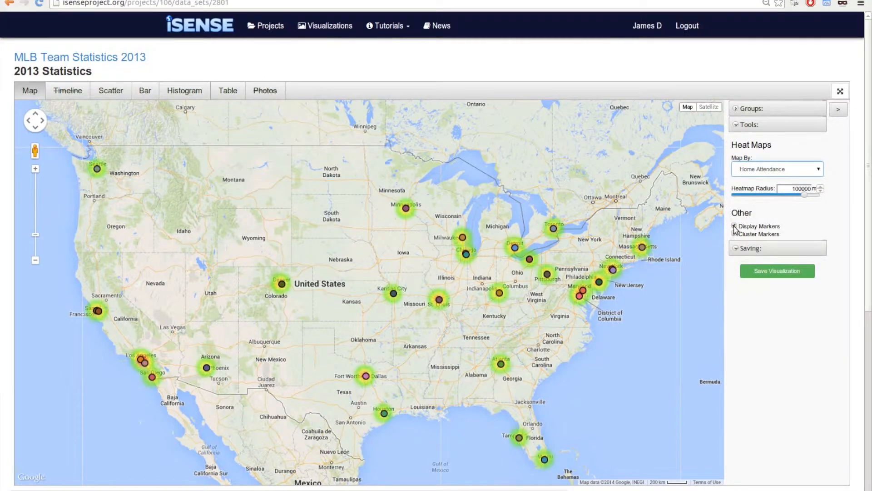
left_click(734, 226)
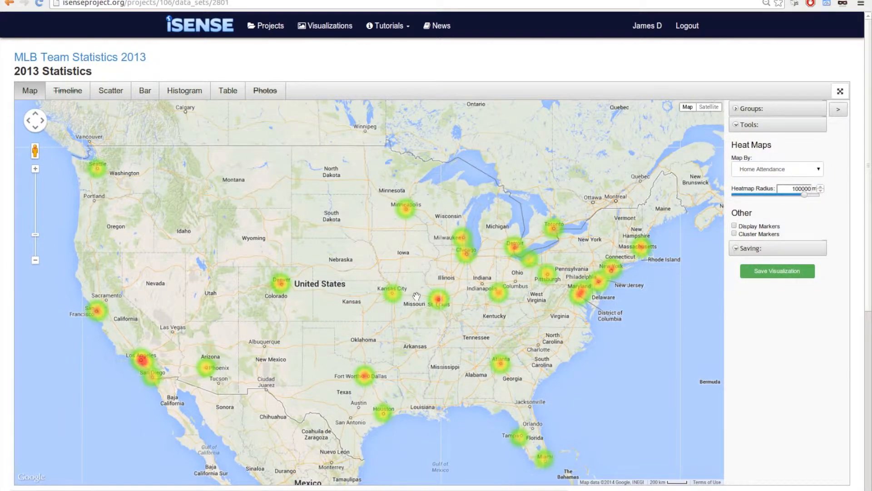
Display the team markers again and compare the data of St. Louis and Kansas City on the heat map.
scroll(417, 297, "up", 1)
scroll(417, 296, "up", 1)
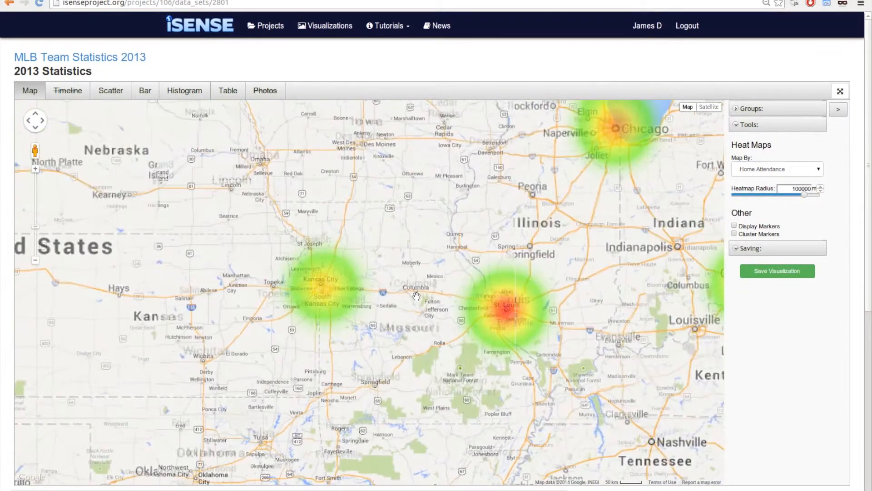
scroll(417, 298, "up", 1)
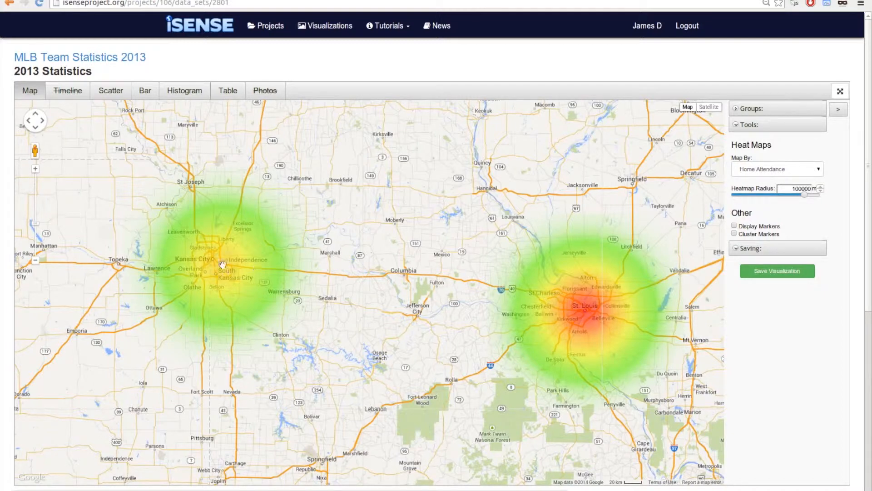
left_click(734, 226)
left_click(586, 312)
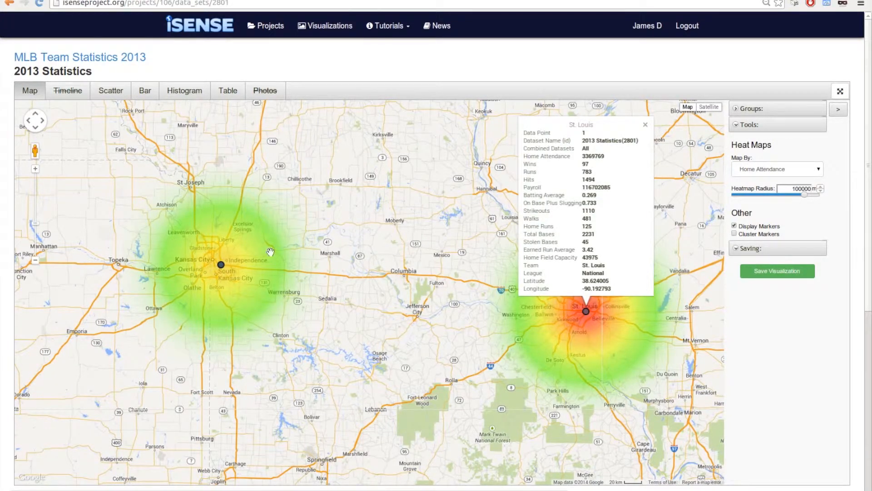
left_click(221, 264)
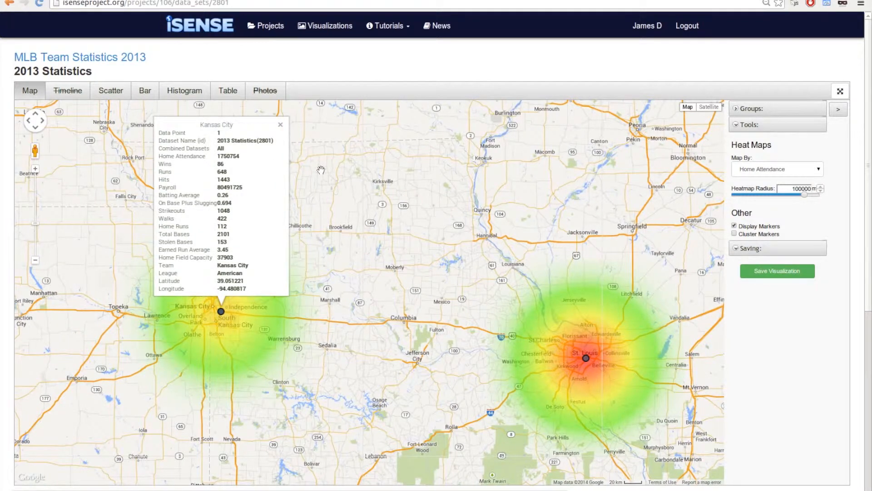
Show the data set as a scatter plot and enable Advanced Tooltips for its points.
left_click(111, 90)
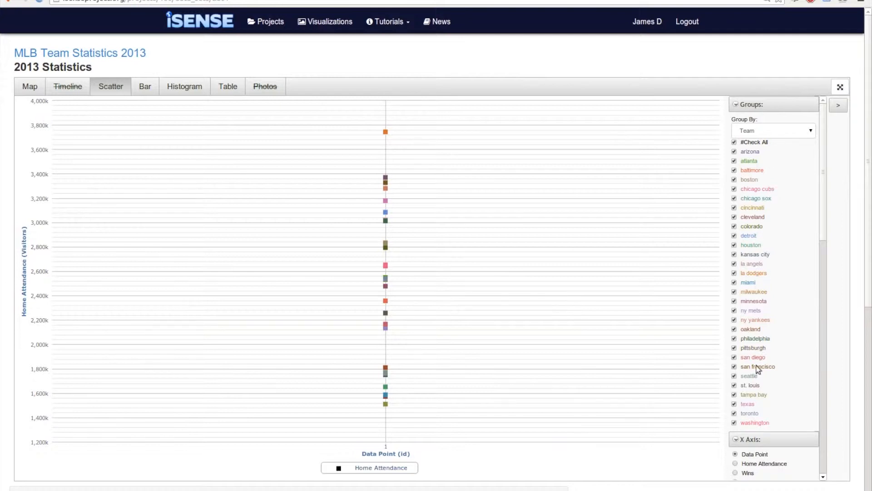
left_click(788, 108)
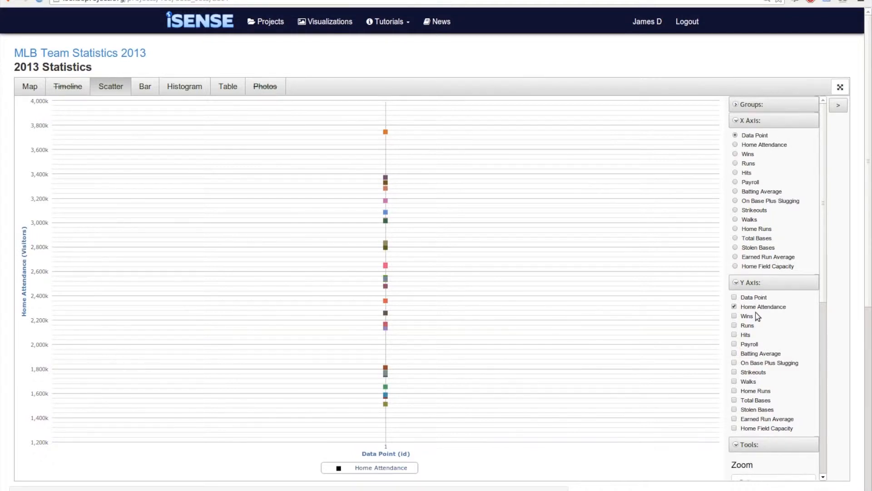
scroll(754, 352, "down", 2)
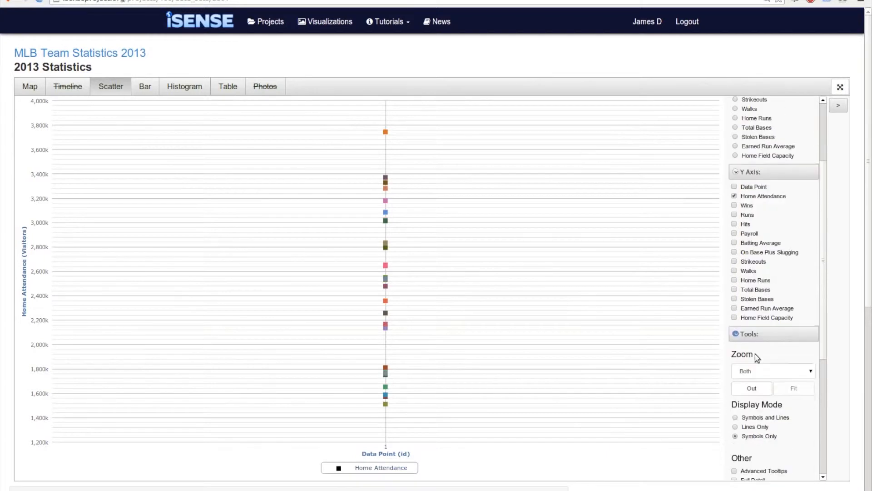
scroll(777, 367, "down", 1)
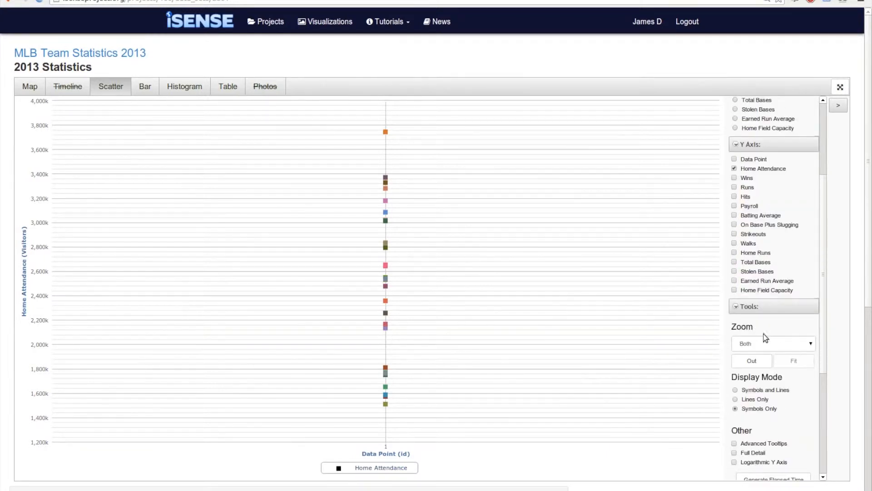
scroll(795, 382, "down", 1)
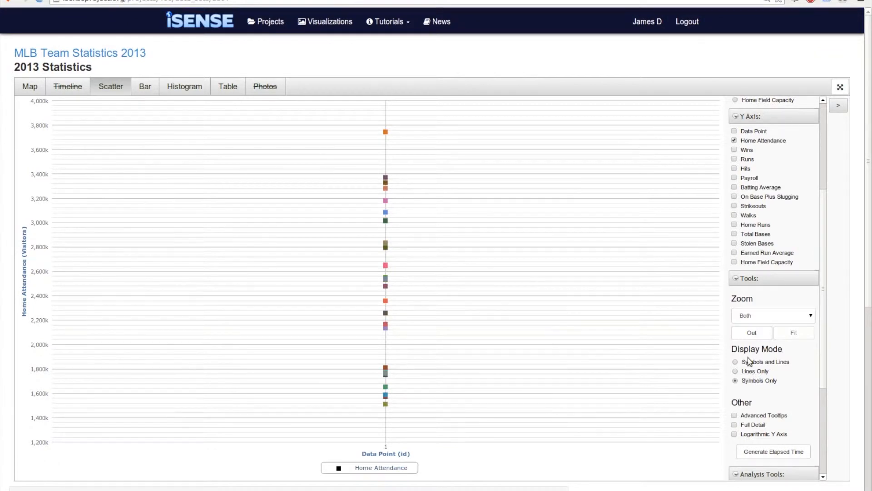
left_click(752, 415)
mouse_move(386, 404)
Set the scatter plot's X axis to Home Field Capacity, keeping Home Attendance as the Y axis.
scroll(774, 395, "down", 3)
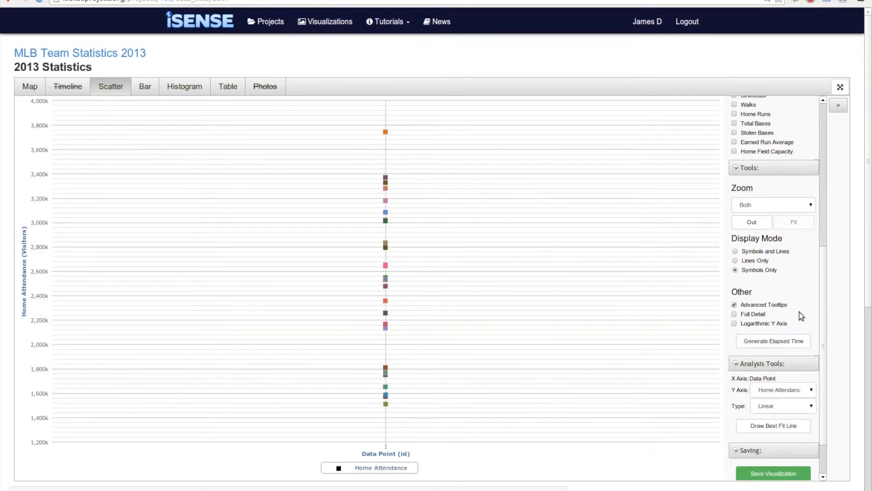
scroll(798, 312, "up", 2)
scroll(797, 312, "up", 5)
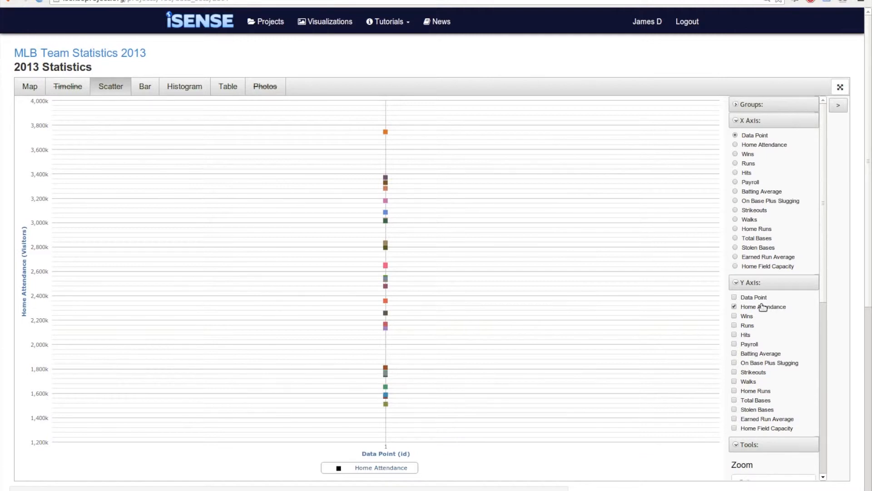
left_click(735, 266)
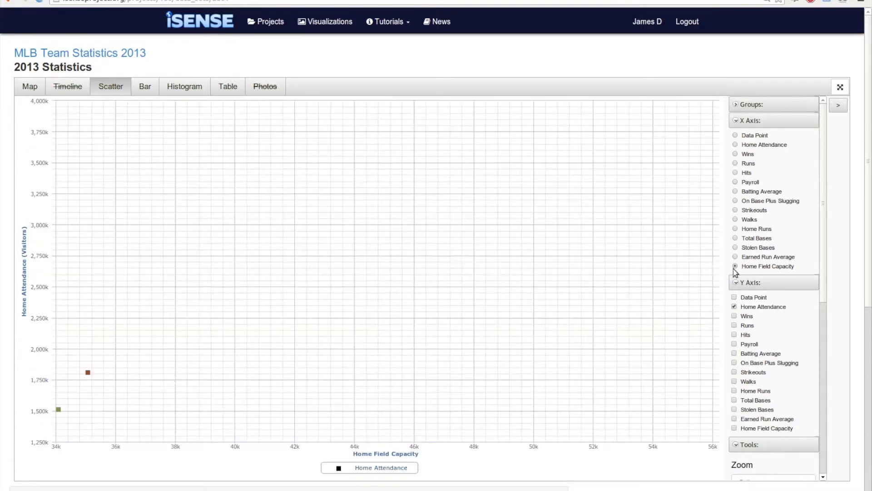
mouse_move(653, 282)
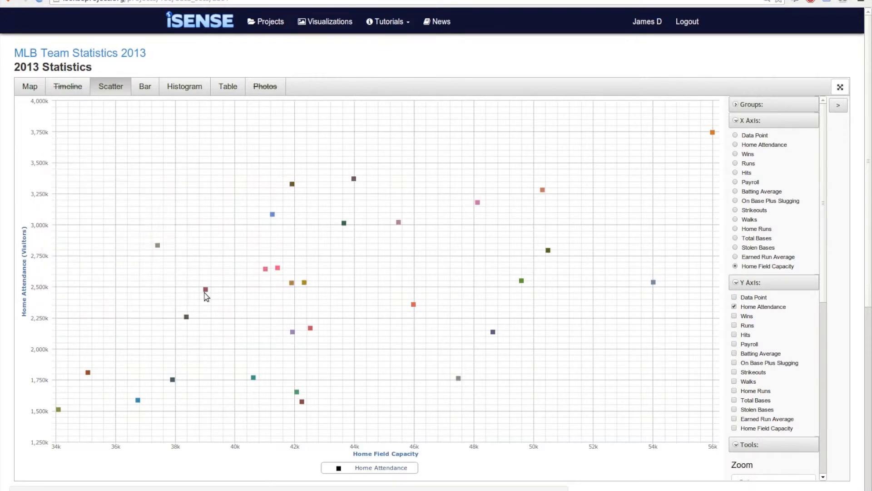
Draw a linear best fit line for Home Attendance against Home Field Capacity.
scroll(795, 270, "down", 1)
scroll(794, 268, "down", 5)
scroll(786, 290, "down", 4)
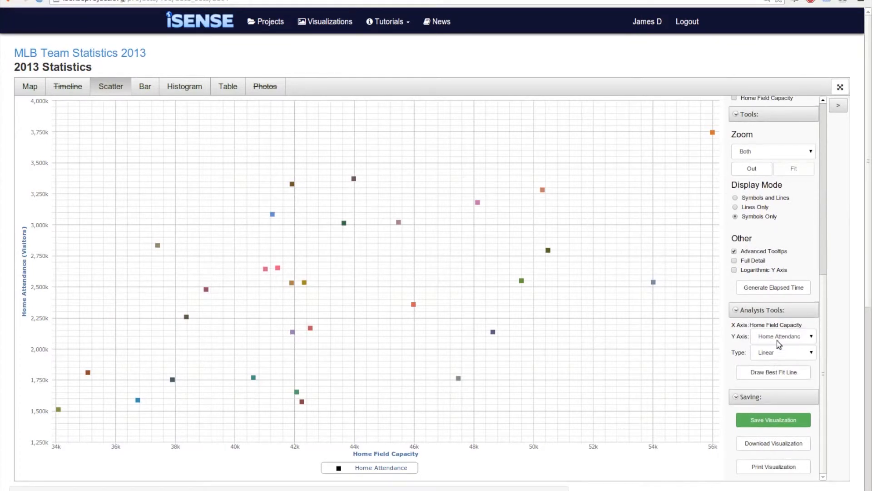
left_click(760, 377)
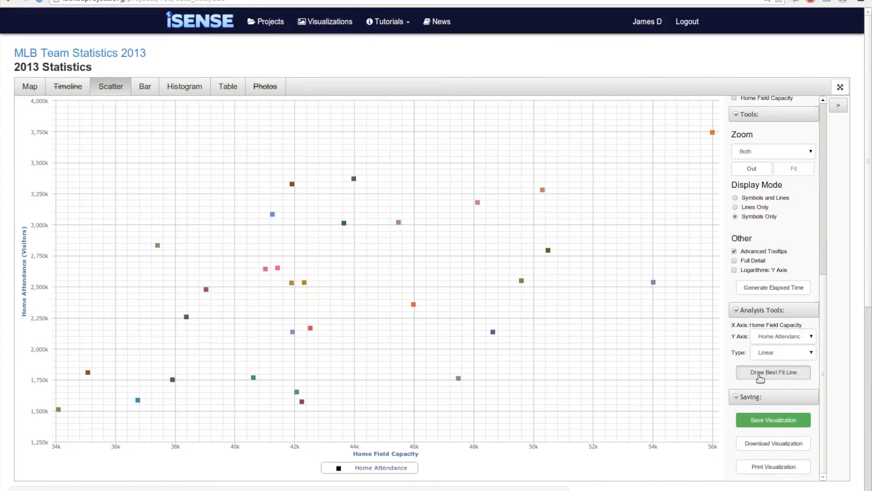
mouse_move(511, 273)
mouse_move(508, 246)
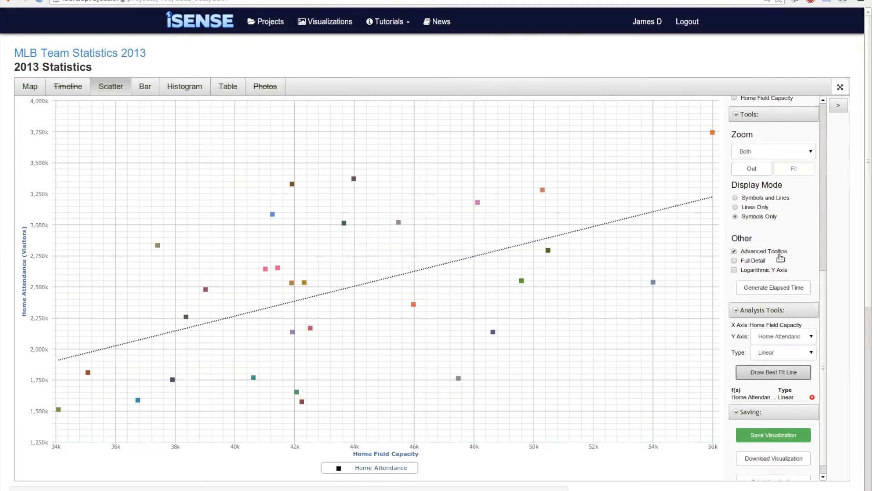
Change the scatter plot's X axis to Payroll.
scroll(779, 256, "up", 5)
scroll(779, 261, "up", 5)
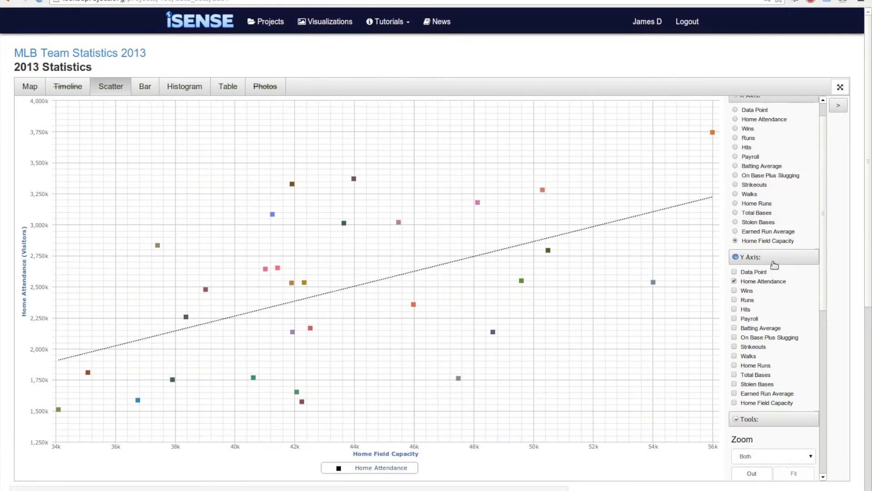
scroll(747, 240, "up", 1)
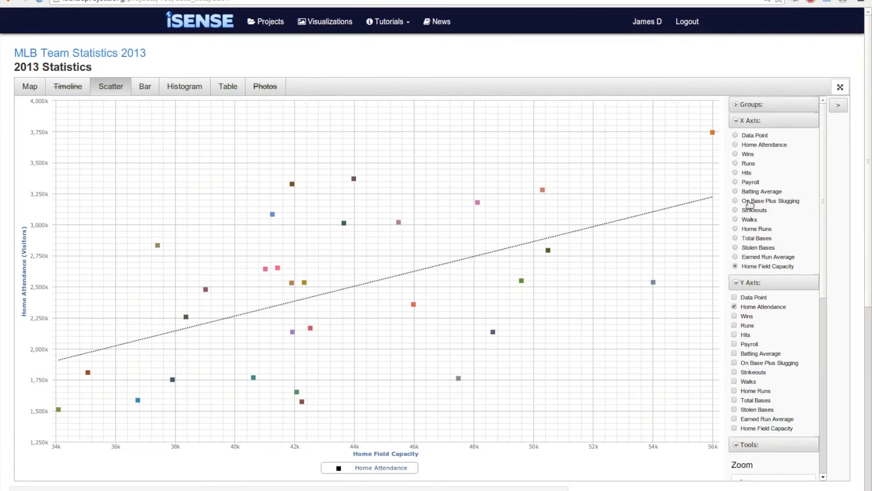
left_click(736, 182)
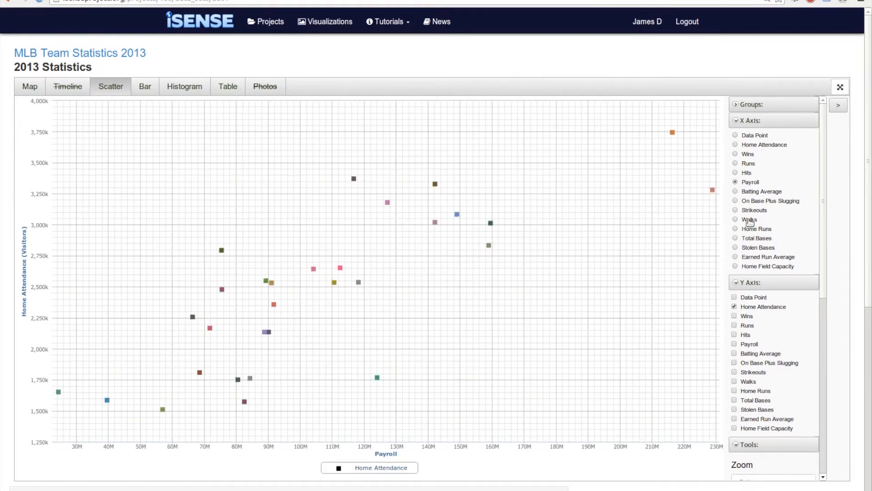
Draw a linear best fit line for Home Attendance as a function of Payroll.
scroll(745, 250, "down", 5)
scroll(756, 296, "down", 1)
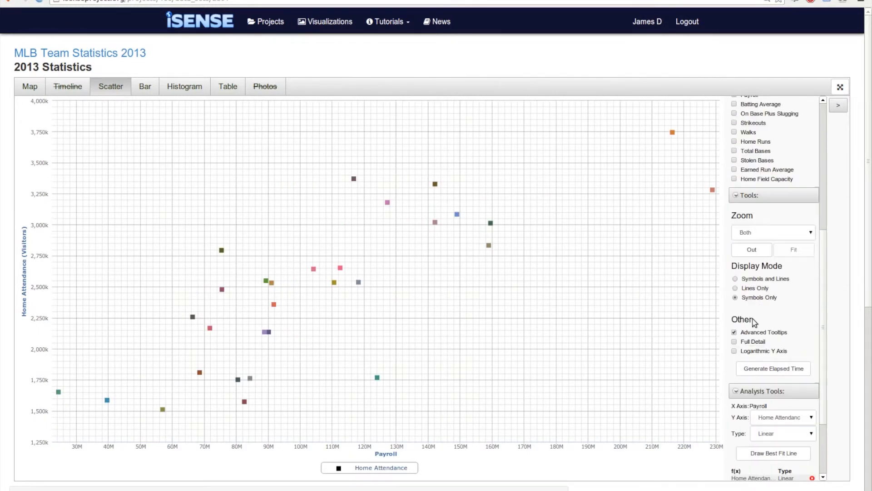
left_click(757, 453)
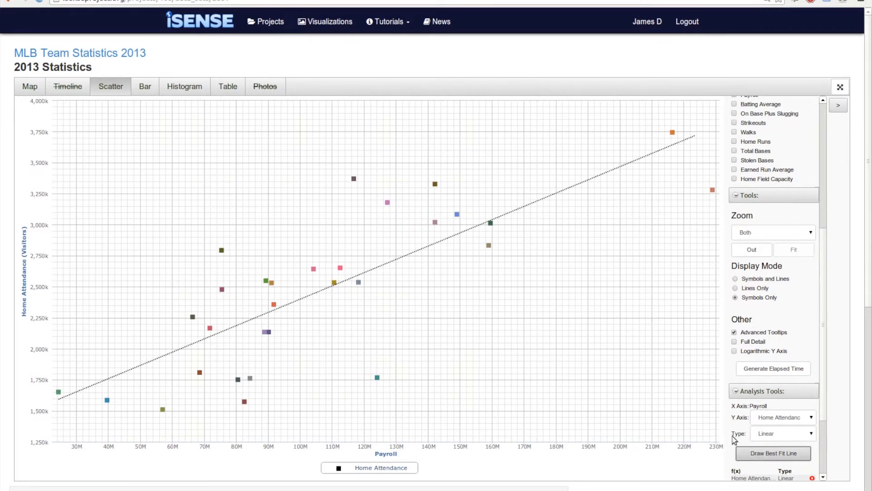
mouse_move(552, 199)
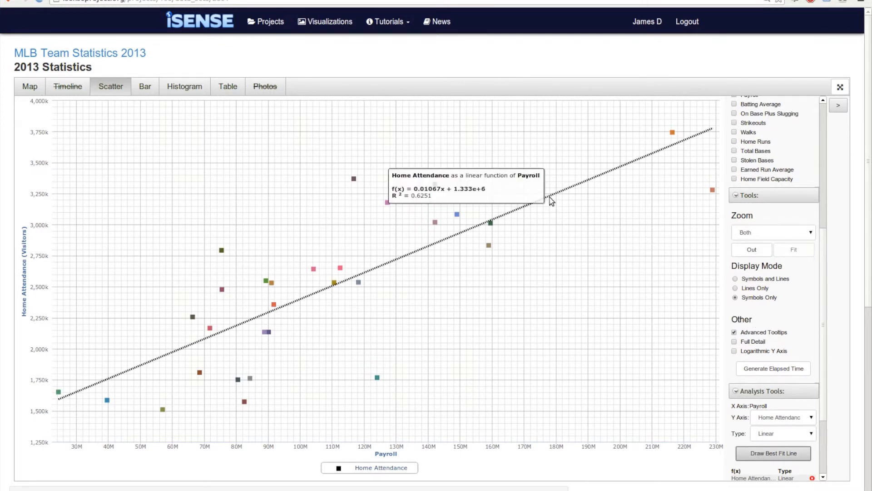